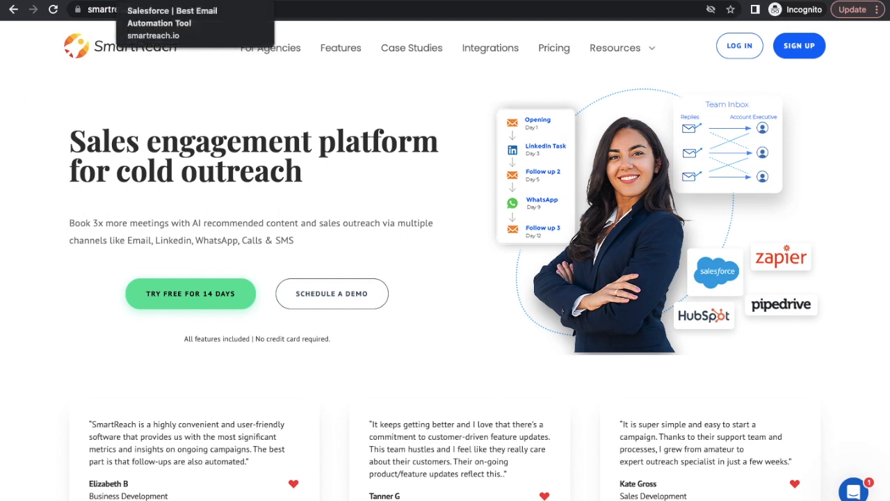
Switch to the Salesforce integration page and read its overview through the contact import and export sections
click(163, 1)
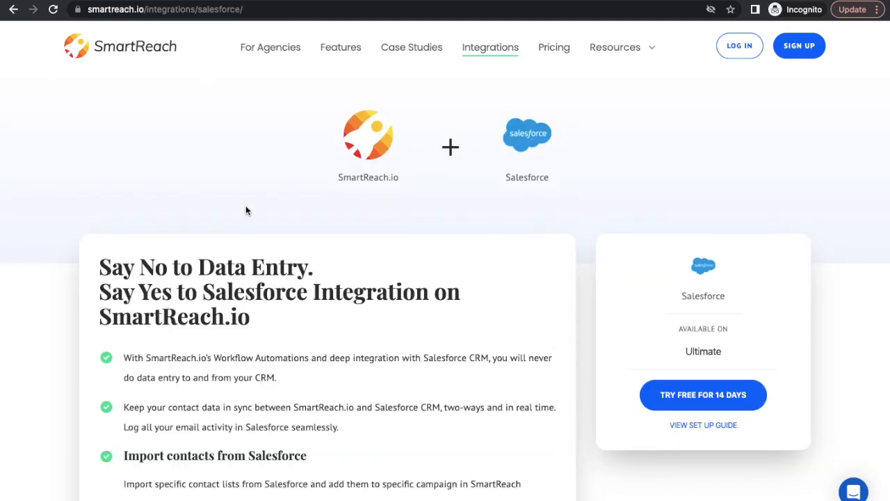
scroll(239, 202, up, 5)
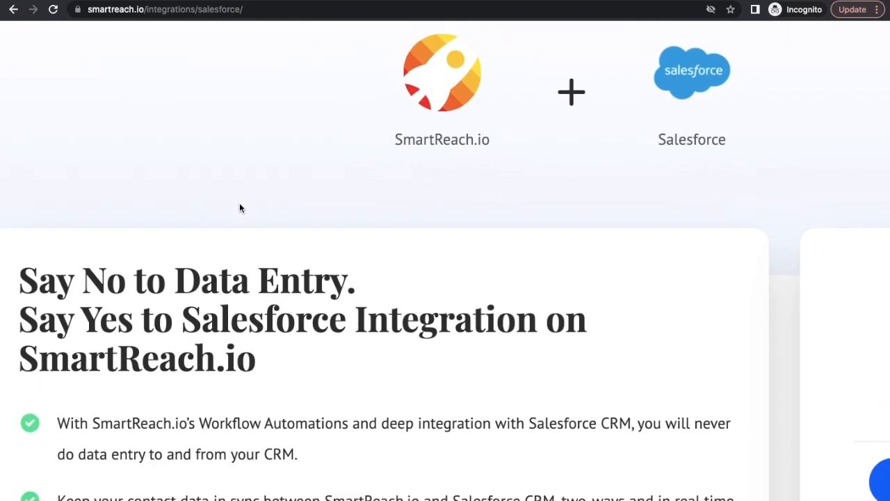
scroll(239, 202, down, 4)
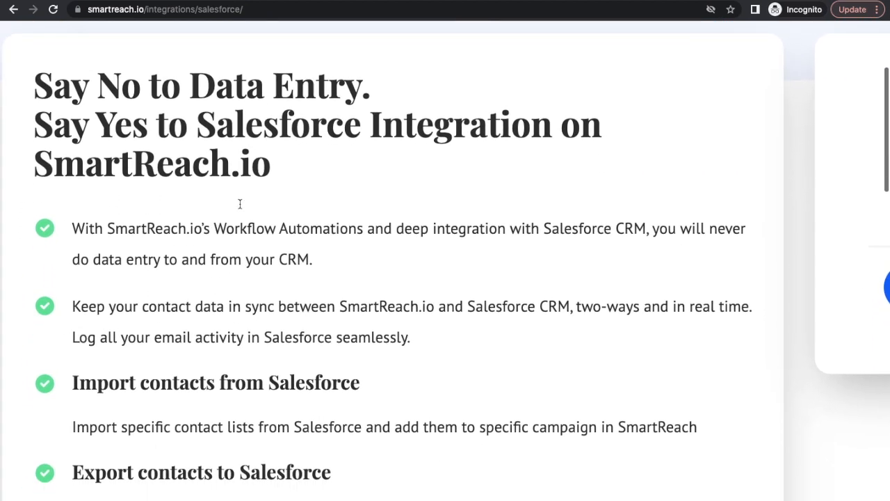
scroll(318, 130, down, 1)
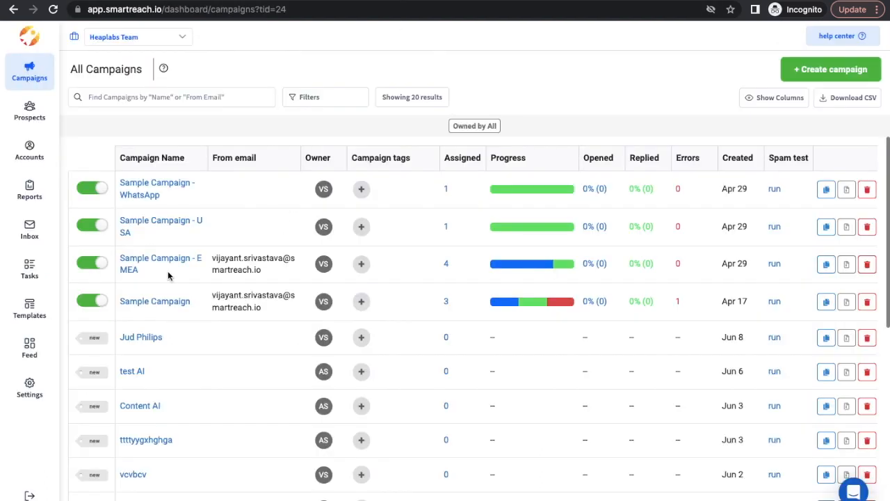
Open the Heaplabs Team settings and their list of integrations
click(29, 387)
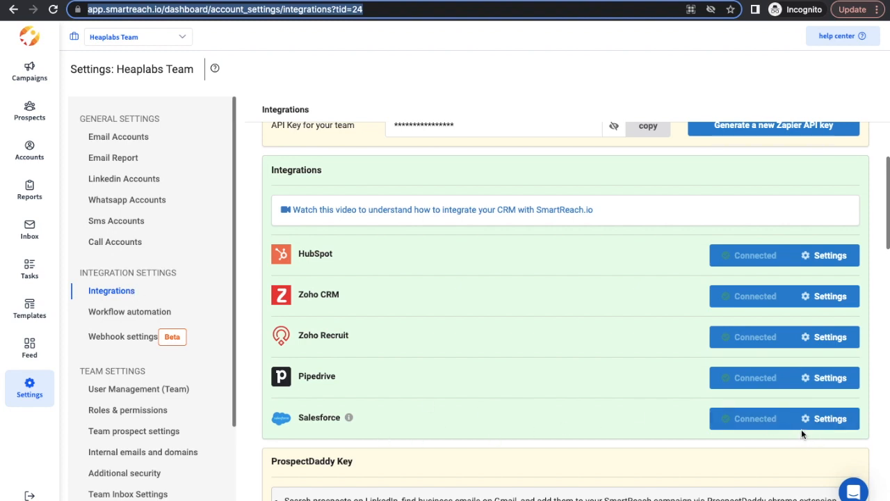
Start syncing prospects from Salesforce in the Google test team, and enable Remember me on the Salesforce login form
click(313, 0)
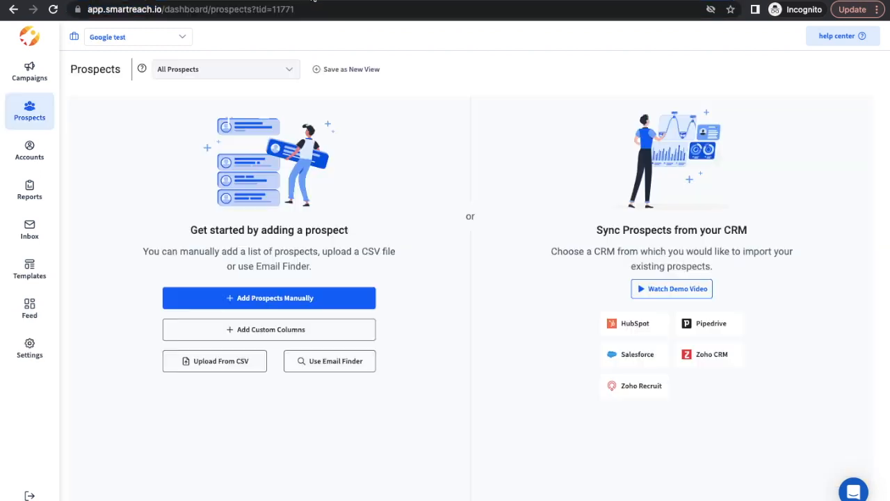
click(627, 358)
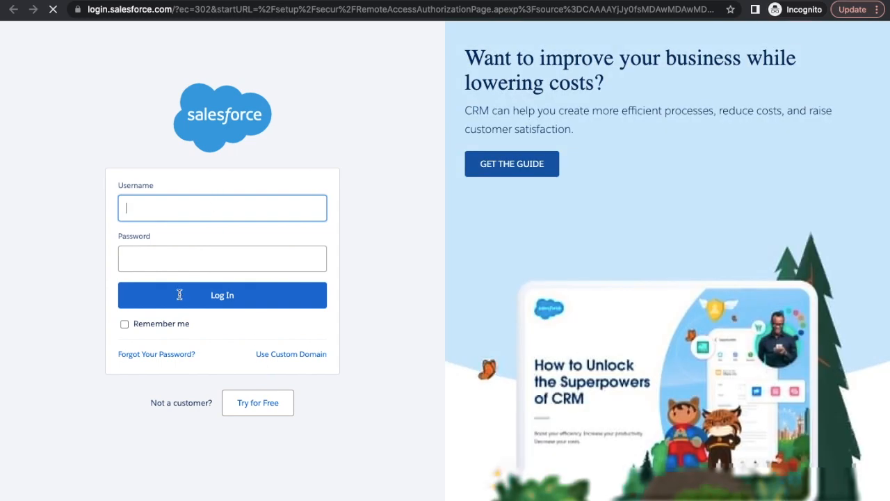
click(125, 323)
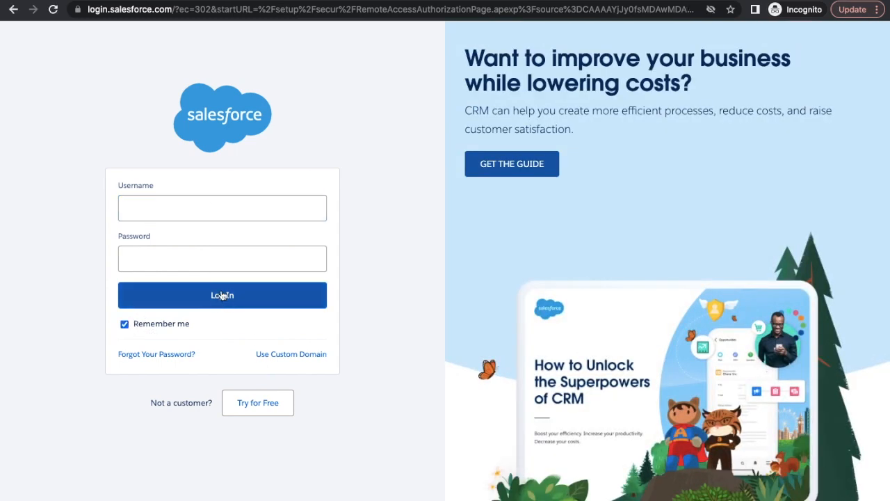
click(219, 202)
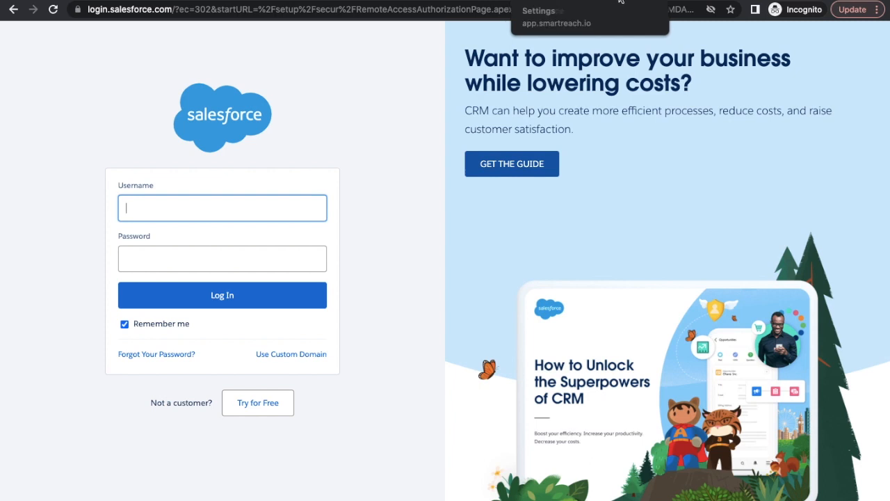
In the Heaplabs Team's Salesforce user mapping, assign the Insights Security account as Salesforce owner for the first listed SmartReach user
click(576, 2)
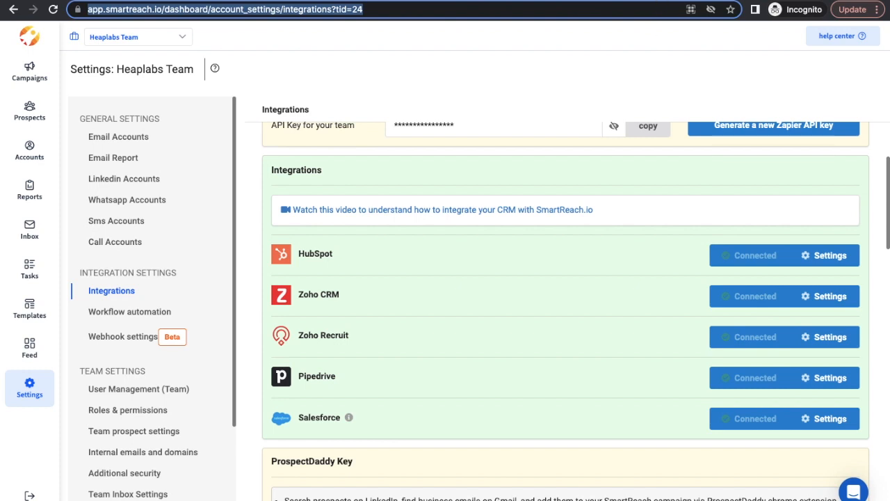
click(659, 1)
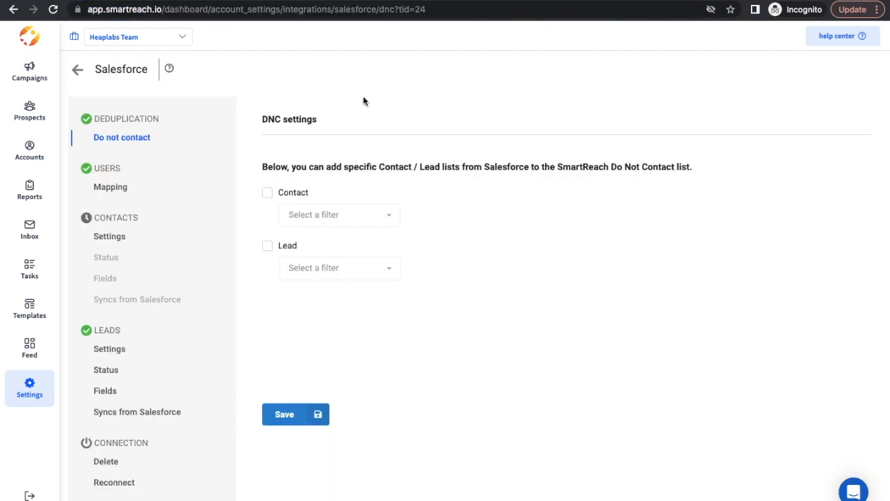
click(124, 188)
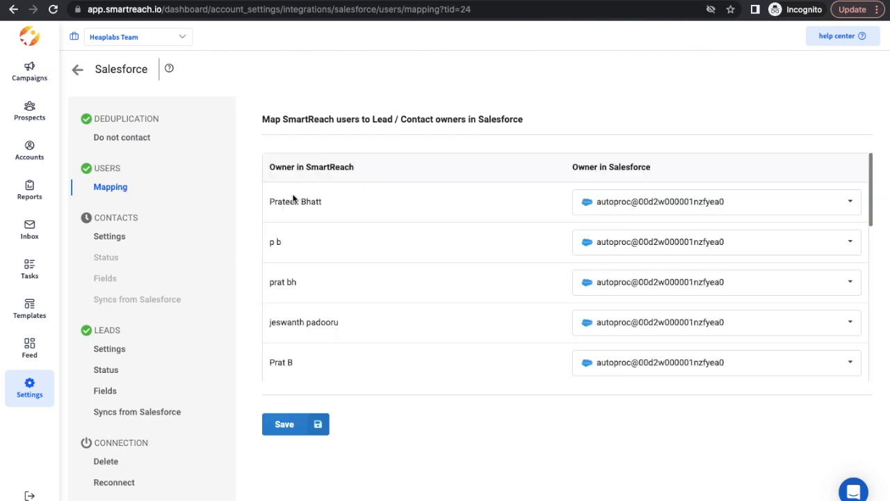
click(640, 202)
scroll(639, 289, down, 1)
click(640, 297)
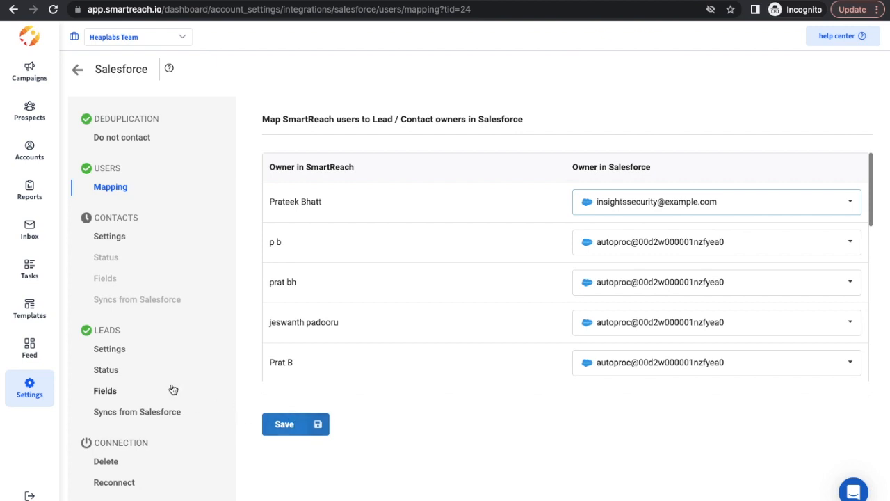
Examine the Leads settings for Salesforce access, email activity syncing and prospect syncing
click(116, 350)
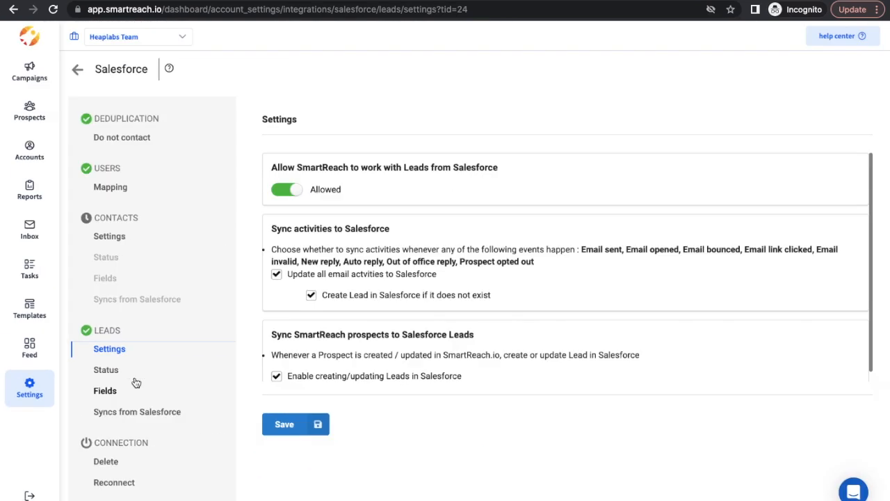
scroll(136, 382, down, 1)
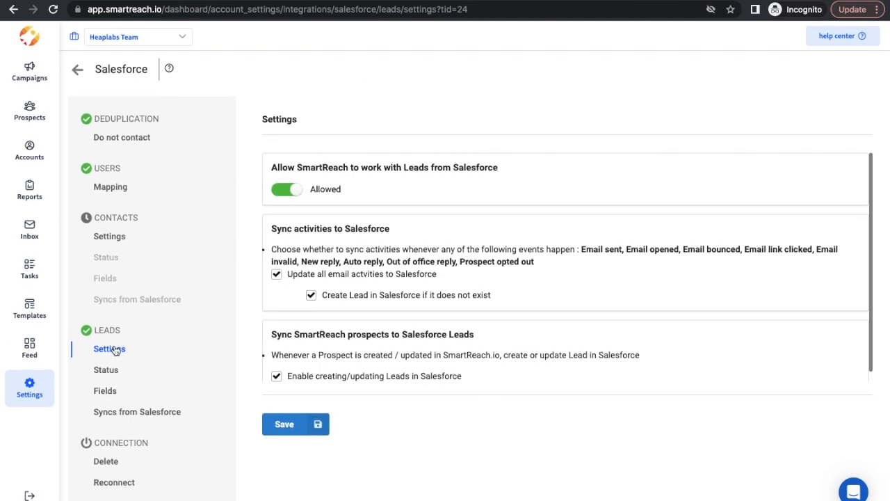
click(291, 192)
click(287, 190)
scroll(318, 297, up, 5)
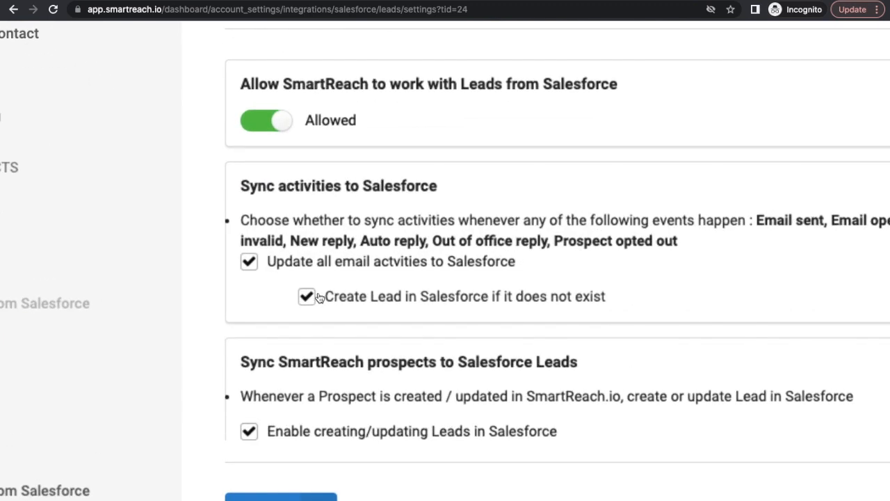
scroll(319, 297, down, 3)
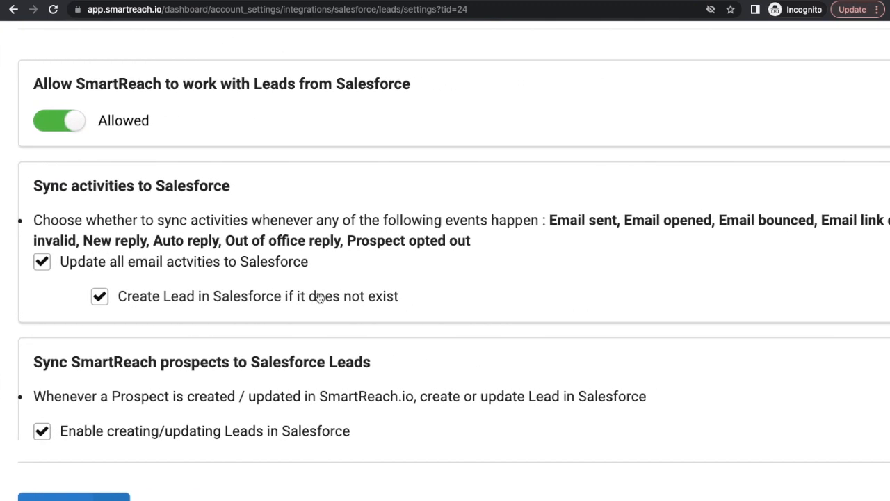
scroll(318, 299, down, 2)
scroll(319, 301, up, 3)
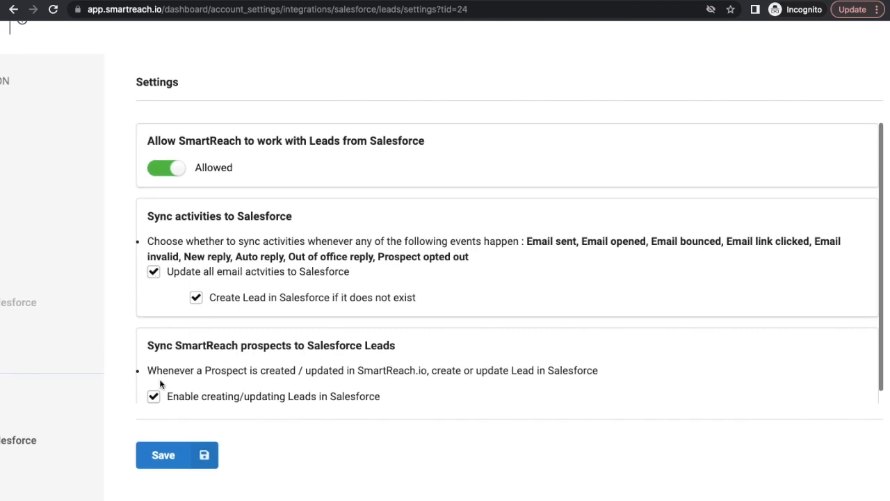
scroll(162, 453, down, 3)
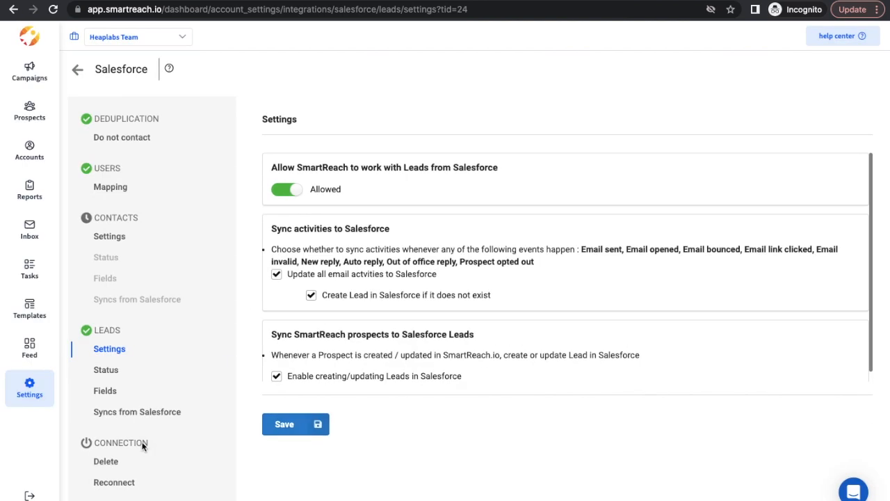
In the Leads status mapping, set Status as the field that tracks prospect activity in Salesforce CRM
click(103, 376)
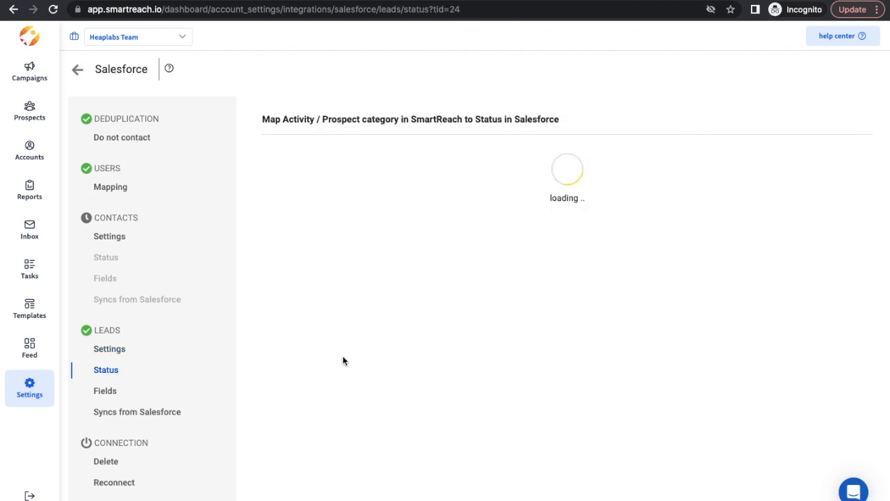
click(418, 175)
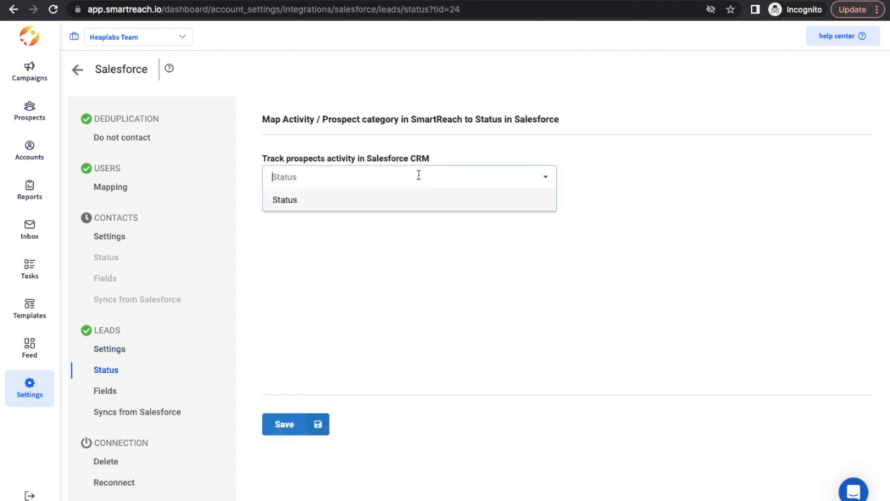
click(396, 203)
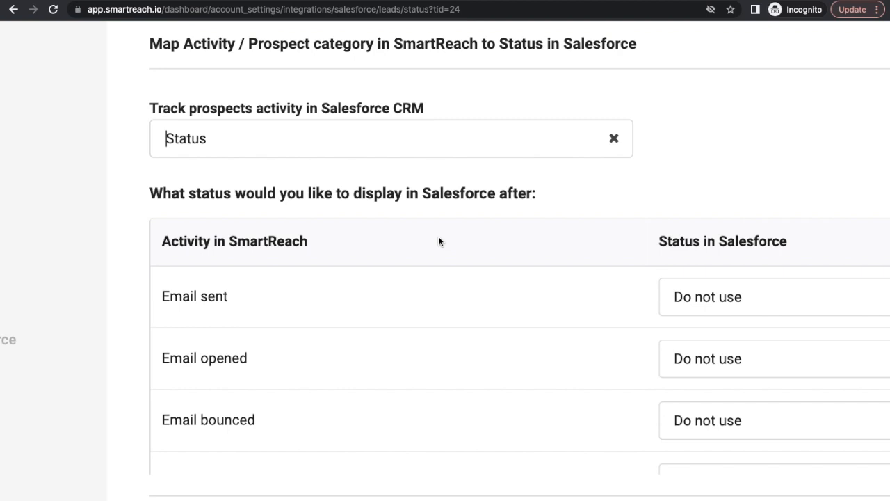
Examine the Salesforce status choices for Email sent and the mapping tables for activities and prospect categories
click(612, 293)
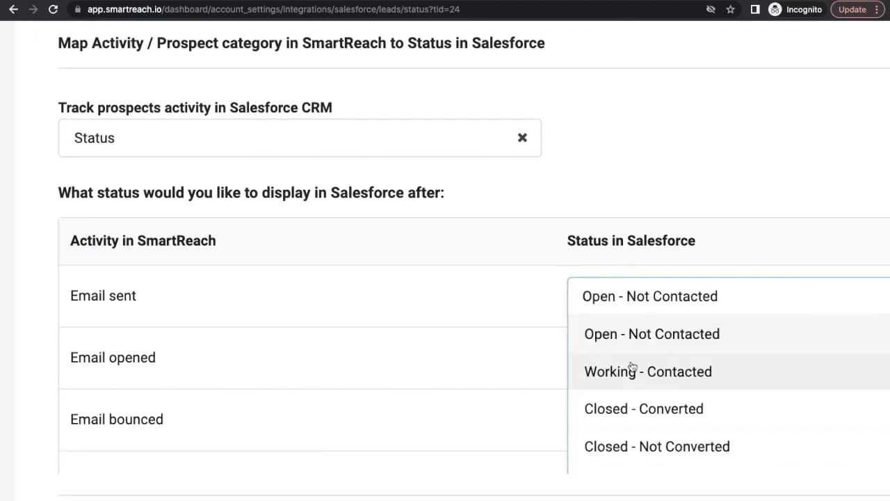
click(530, 335)
scroll(532, 337, down, 3)
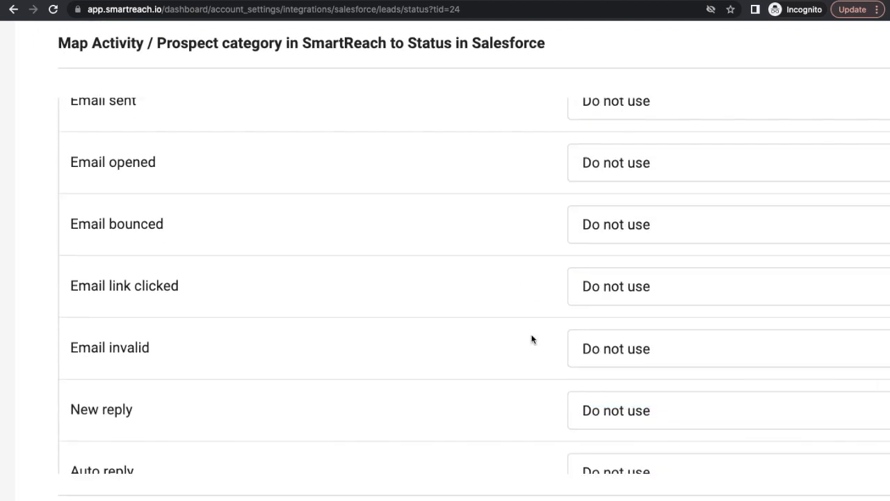
scroll(532, 340, down, 10)
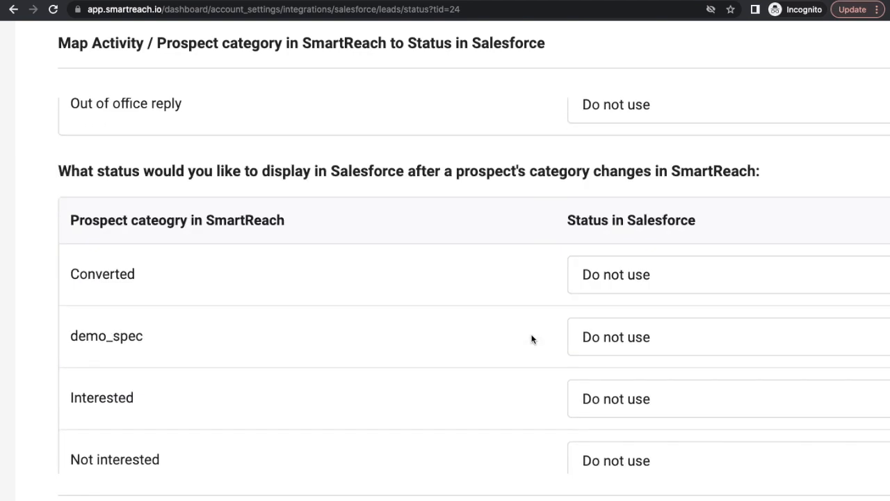
scroll(532, 339, down, 6)
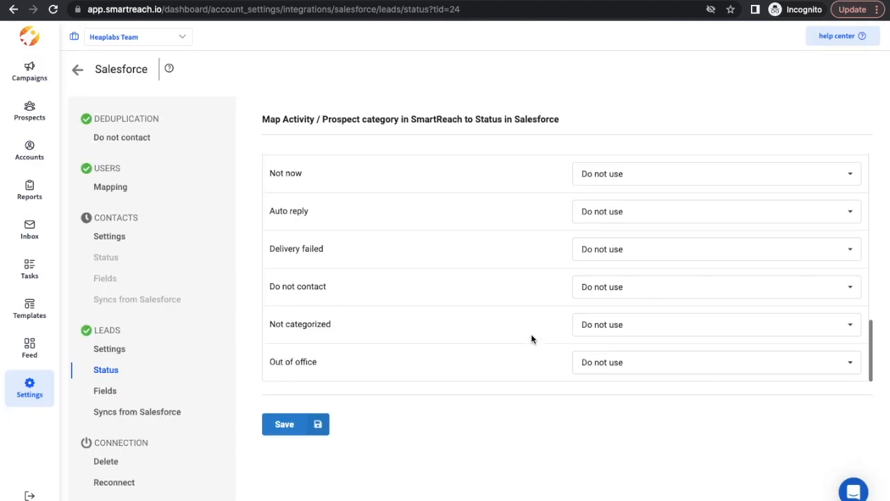
scroll(532, 340, up, 10)
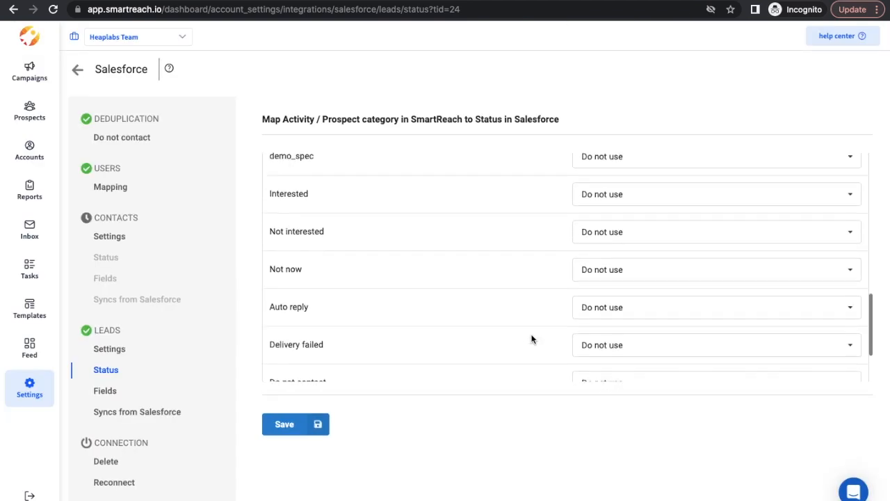
scroll(532, 339, up, 1)
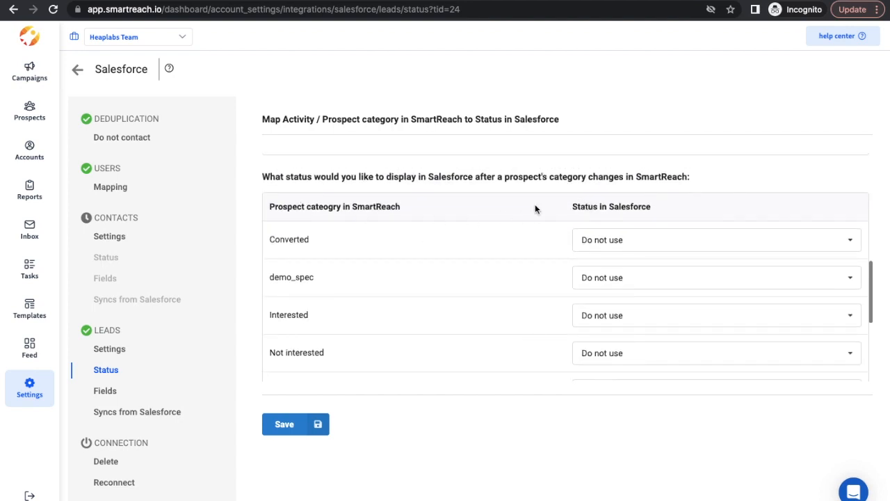
drag(272, 206, 630, 209)
Examine the Leads field mapping between Salesforce and SmartReach, including the SmartReach columns offered for Data.com Key
click(110, 400)
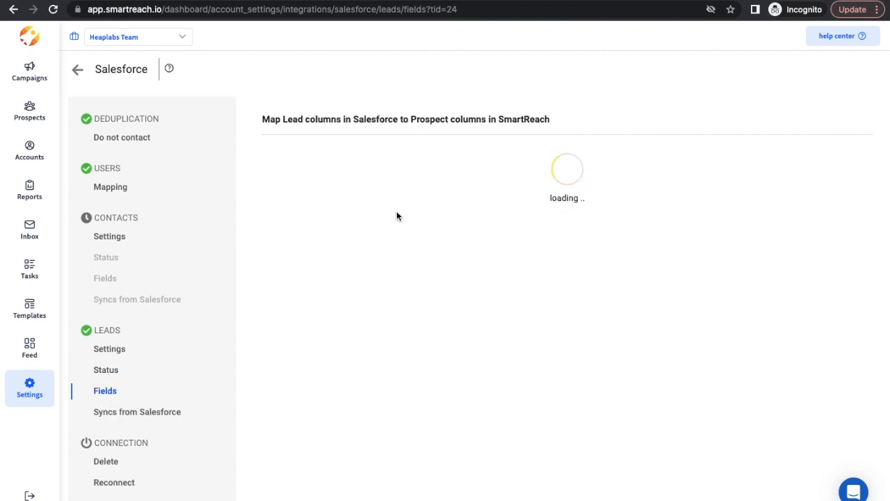
drag(270, 167, 329, 167)
drag(675, 166, 723, 169)
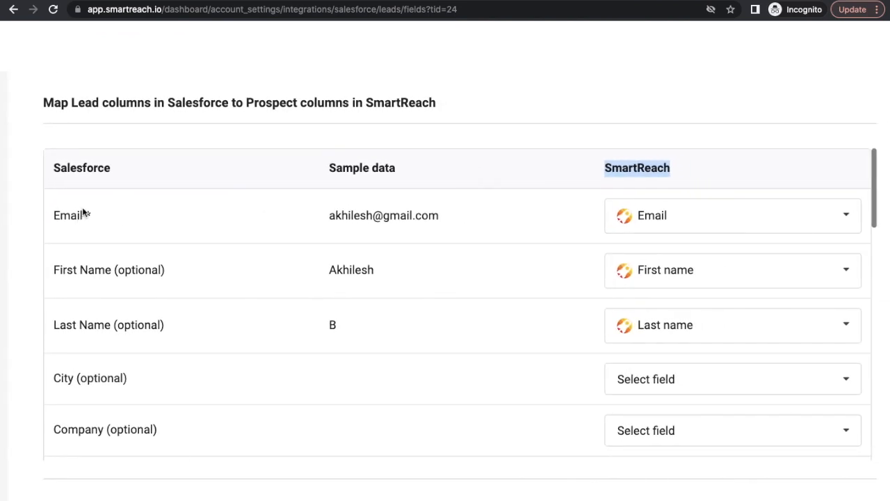
scroll(656, 288, down, 2)
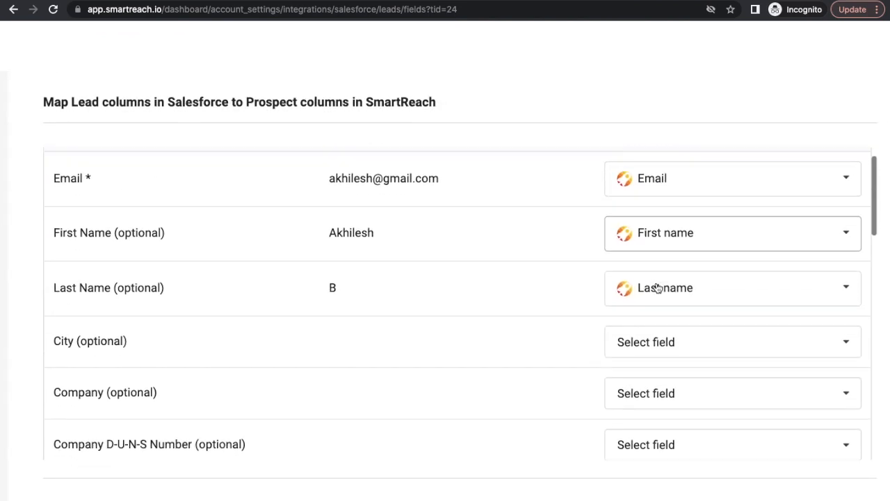
scroll(656, 286, down, 4)
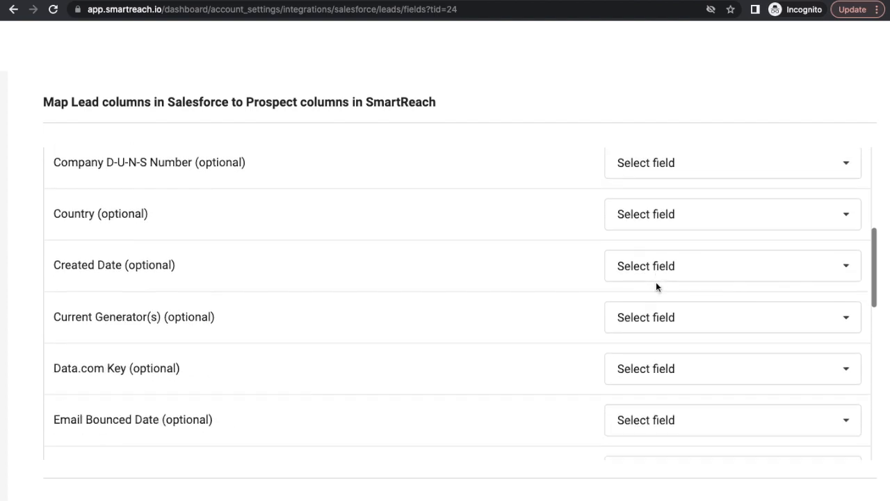
click(657, 287)
scroll(660, 373, down, 5)
scroll(661, 376, down, 5)
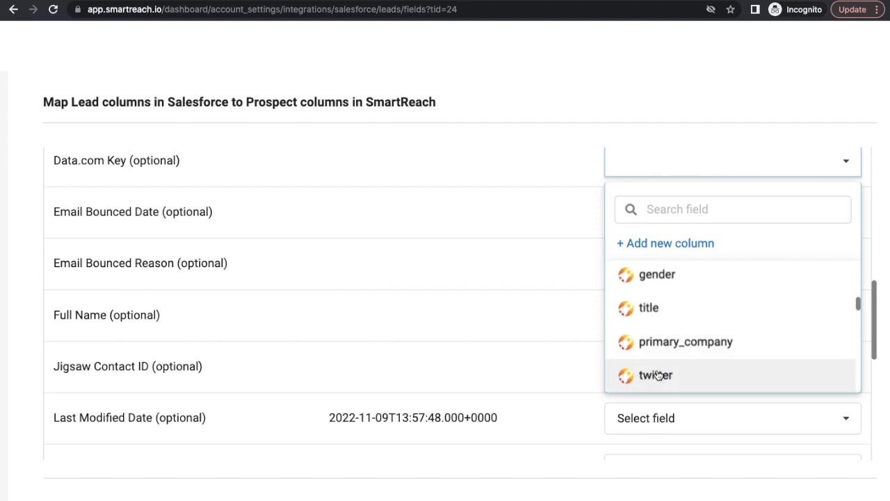
click(549, 348)
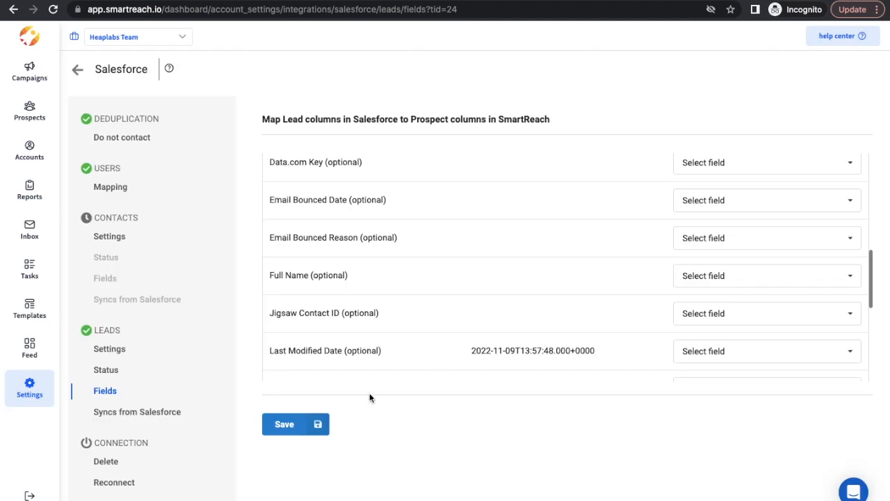
Set up a new Leads sync from Salesforce with campaign Dandy test and lead filter View - Custom 1
click(168, 415)
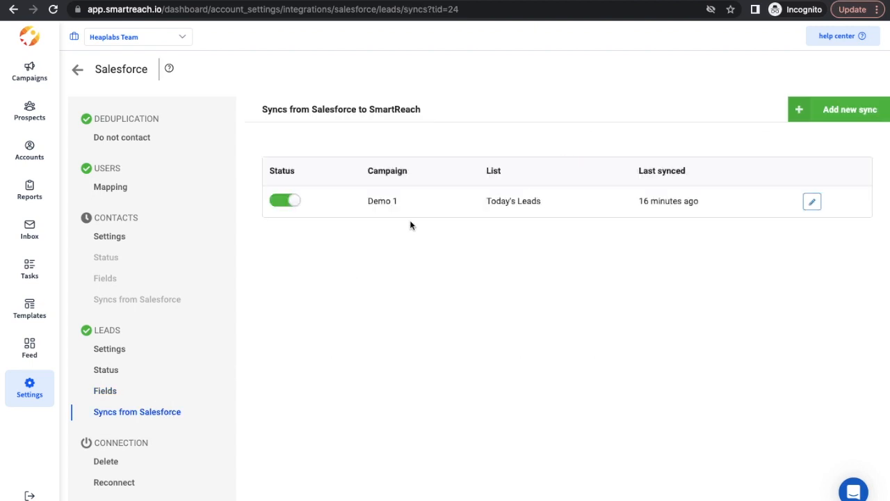
click(836, 116)
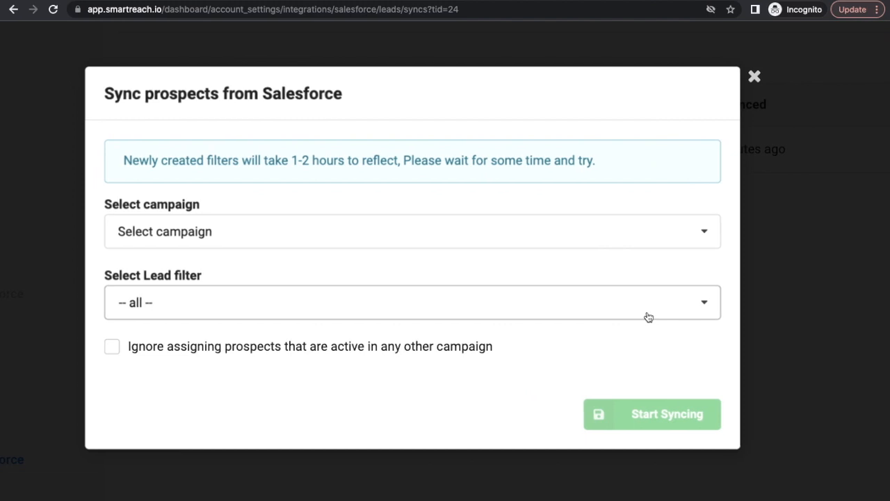
click(567, 240)
click(525, 328)
click(514, 299)
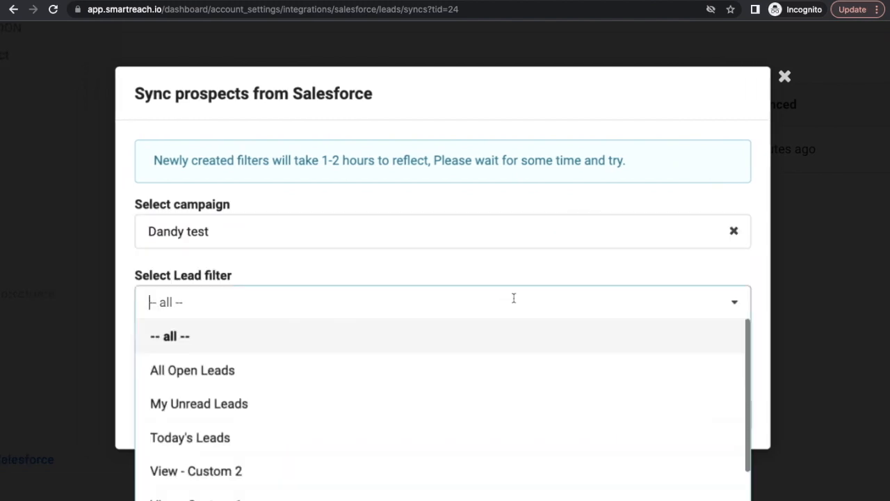
scroll(413, 424, down, 2)
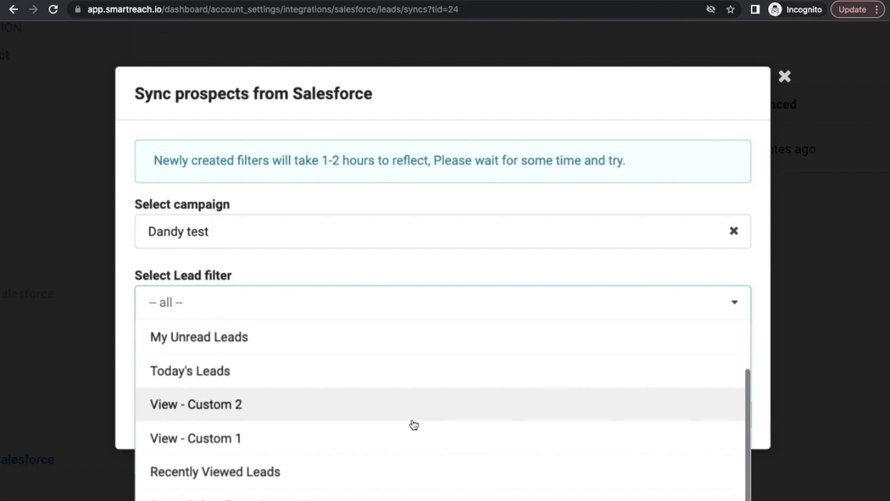
click(543, 424)
click(144, 353)
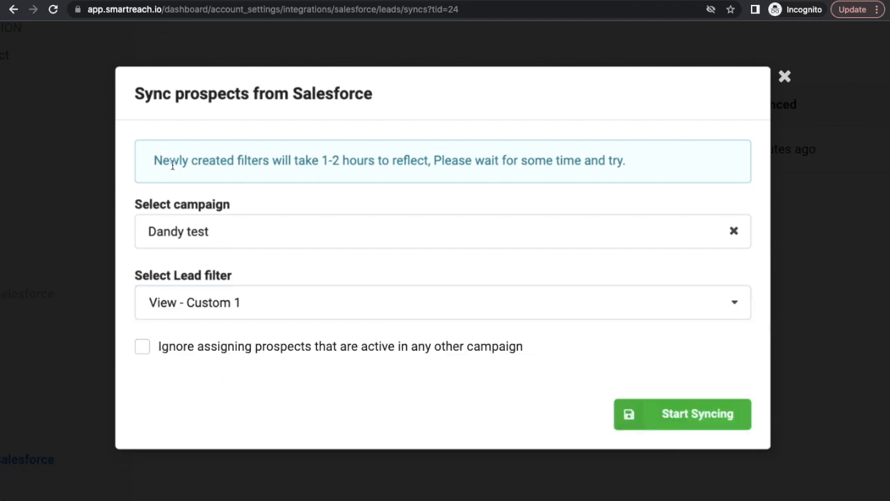
Read the notice about newly created filters and close the sync form without starting the sync
drag(154, 160, 585, 172)
click(585, 172)
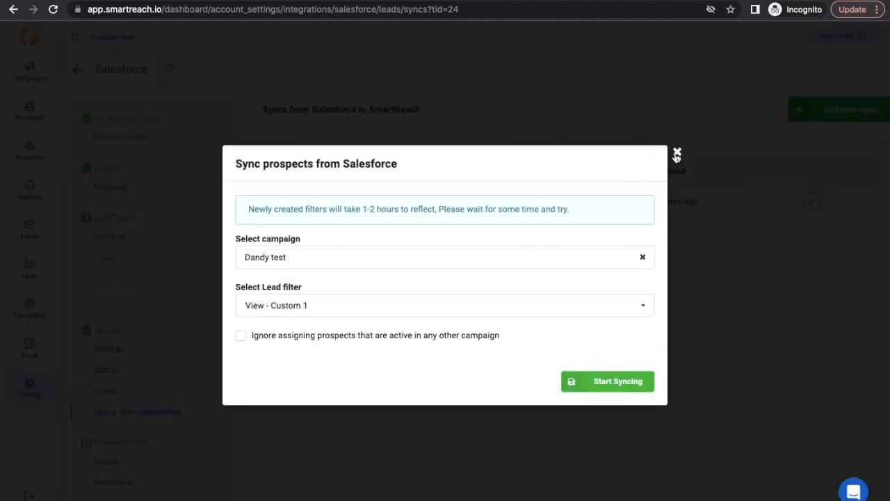
click(673, 154)
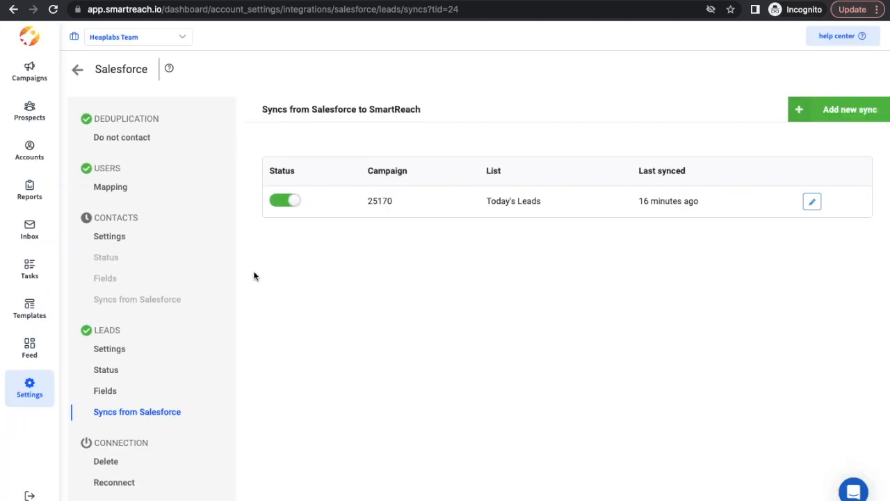
In the Contacts settings, allow SmartReach to work with Contacts from Salesforce
click(75, 230)
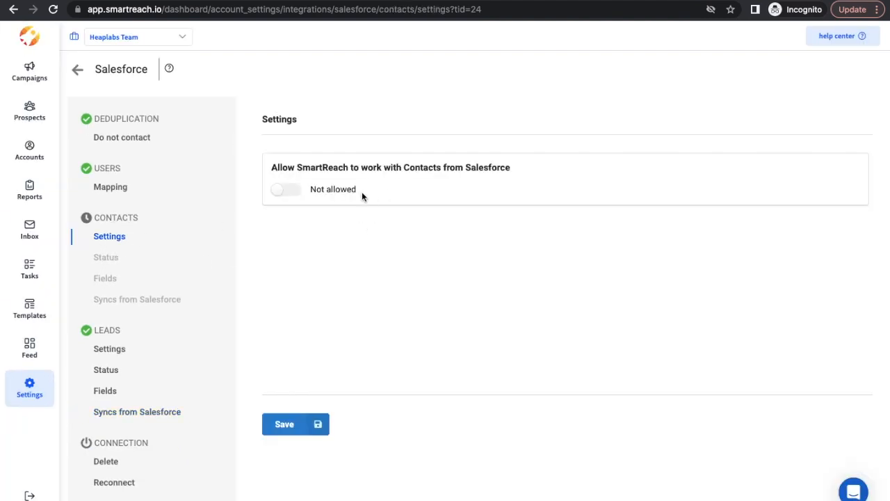
click(284, 189)
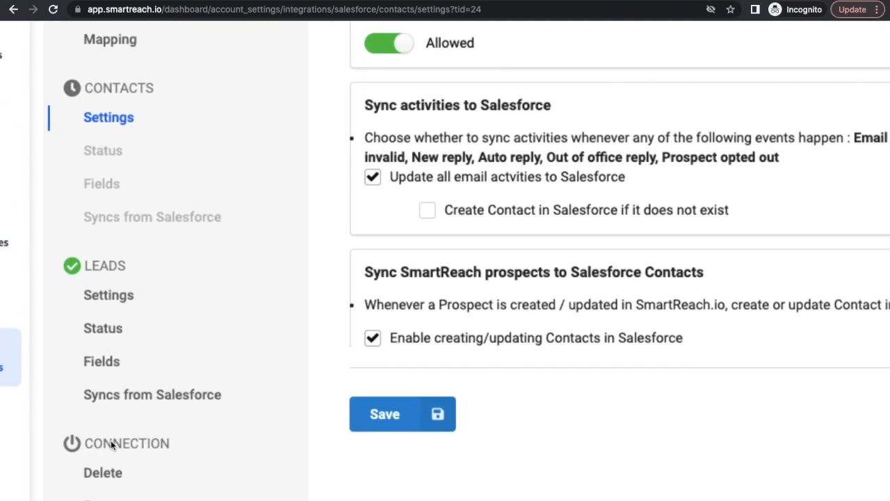
scroll(111, 445, up, 3)
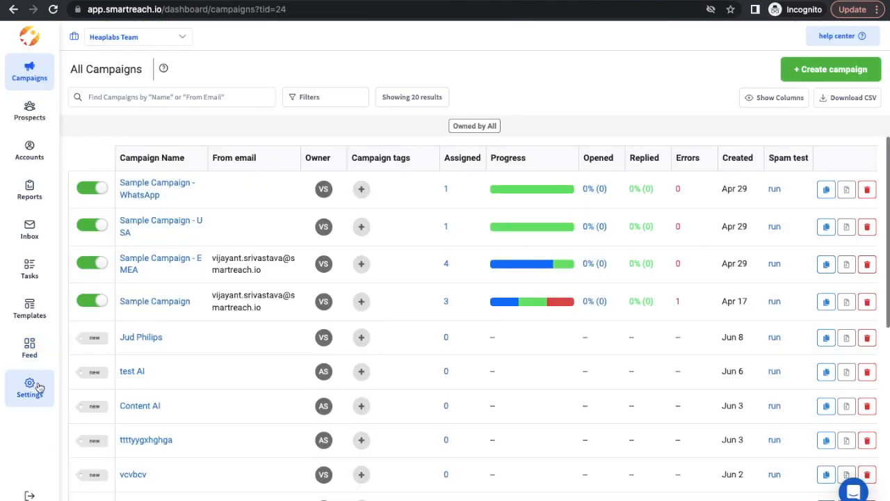
Open the Team Settings and review the Salesforce integration's settings for Contacts and Leads
click(29, 387)
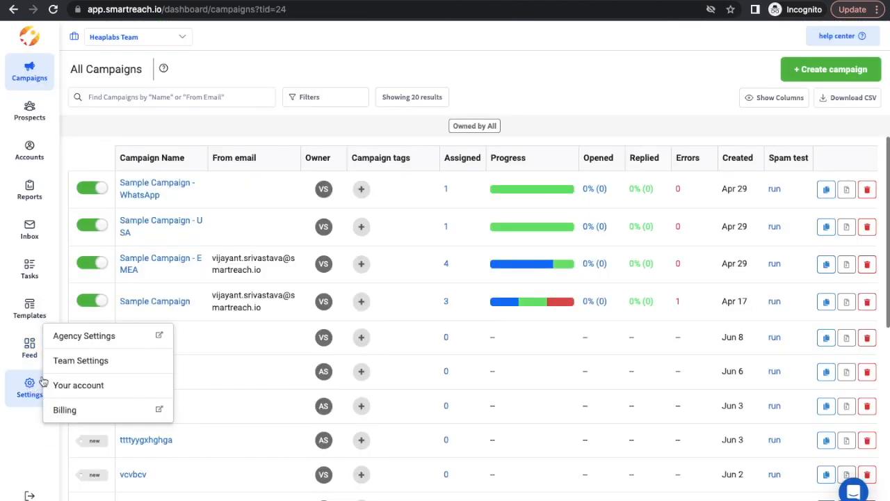
click(74, 362)
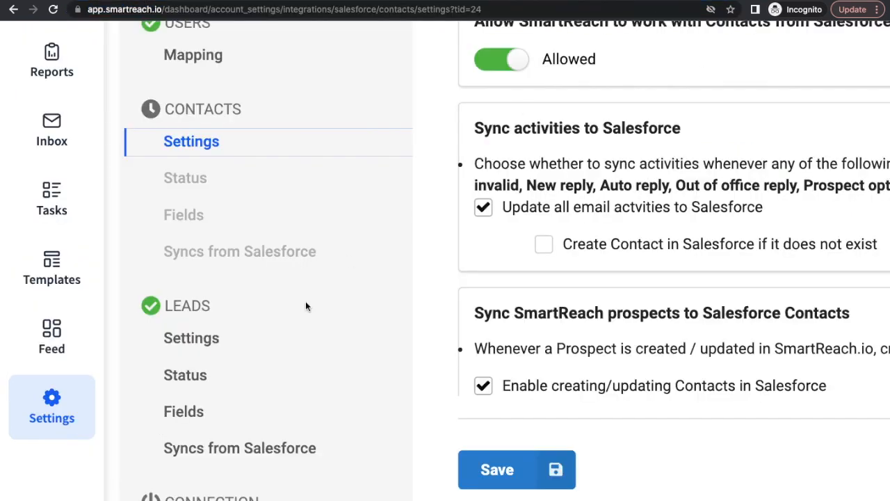
scroll(306, 301, down, 3)
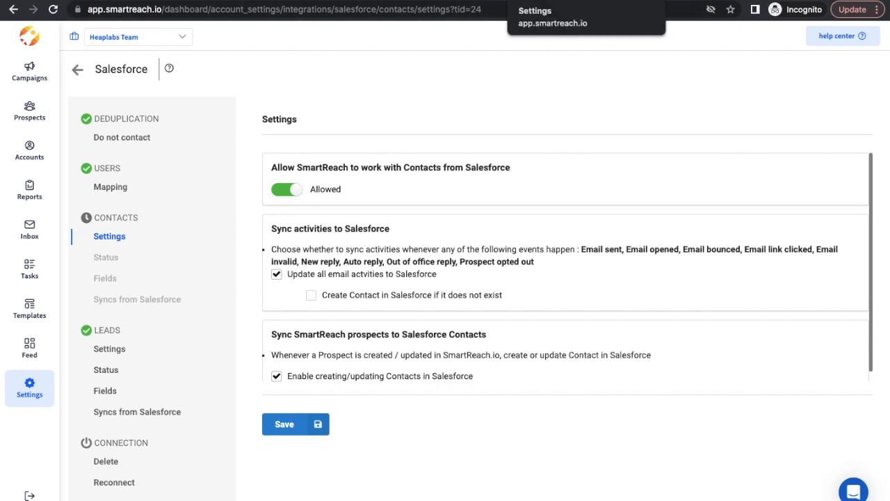
Switch to the SmartReach help article on Salesforce and look through its integration instructions
click(707, 8)
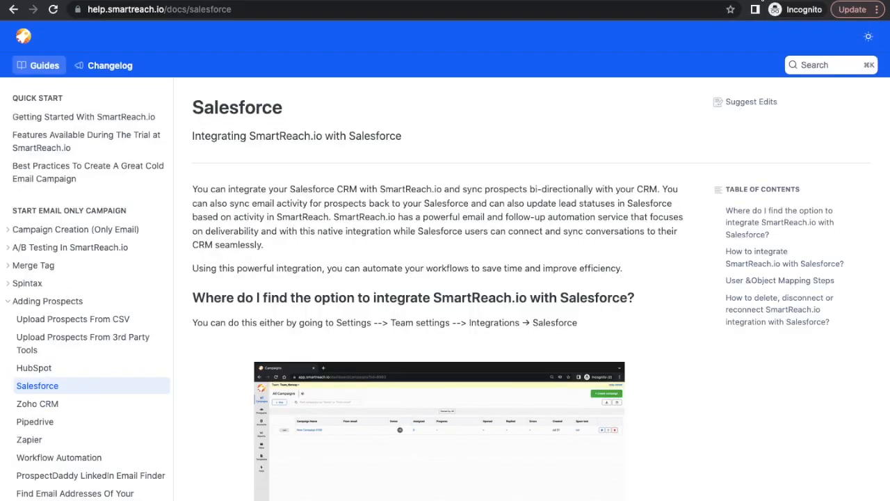
scroll(616, 204, down, 5)
scroll(616, 204, up, 5)
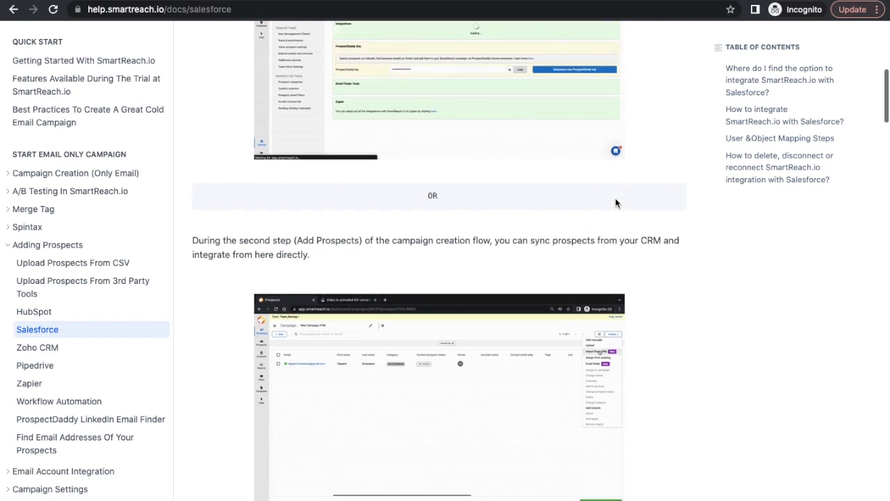